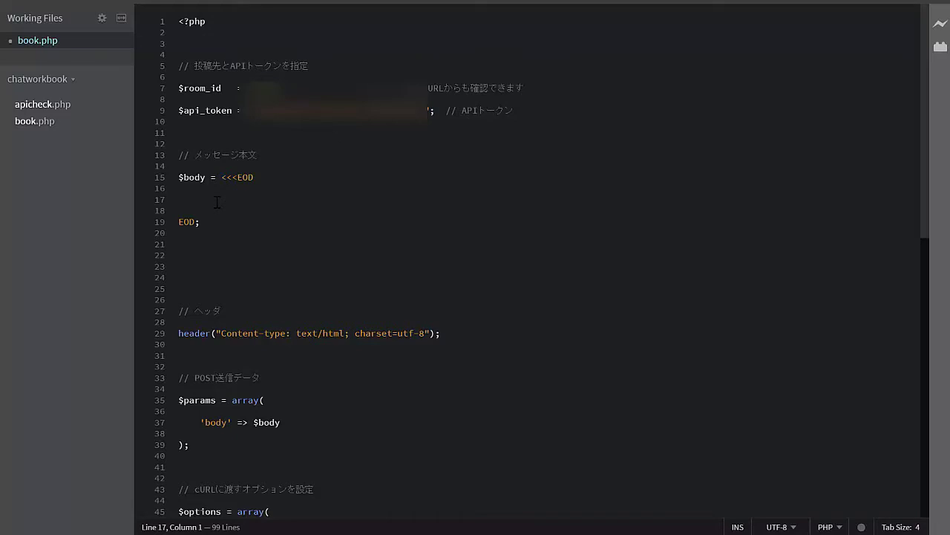
# Write "予約投稿システム作ったよ！" as the message body inside the $body heredoc and save book.php.
pyautogui.write('よやくとうこうしすて')
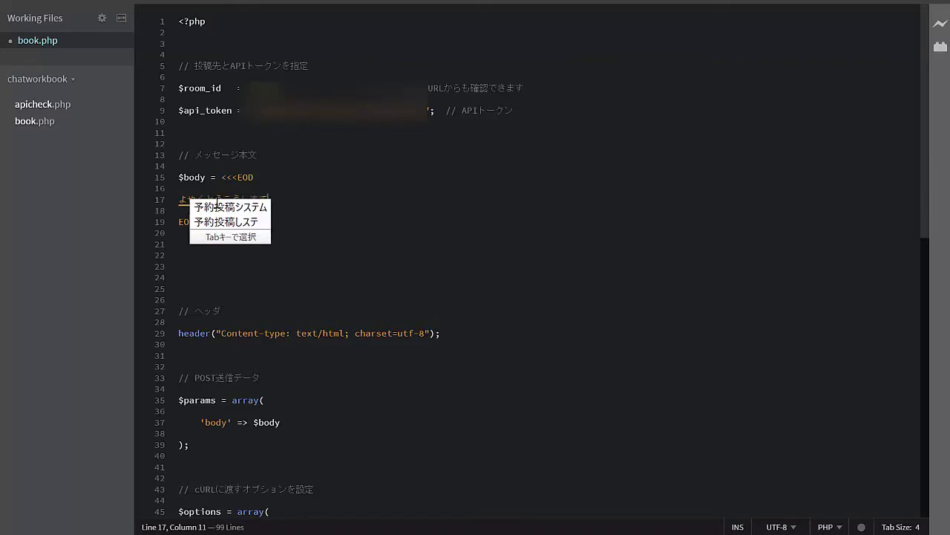
pyautogui.press('Tab')
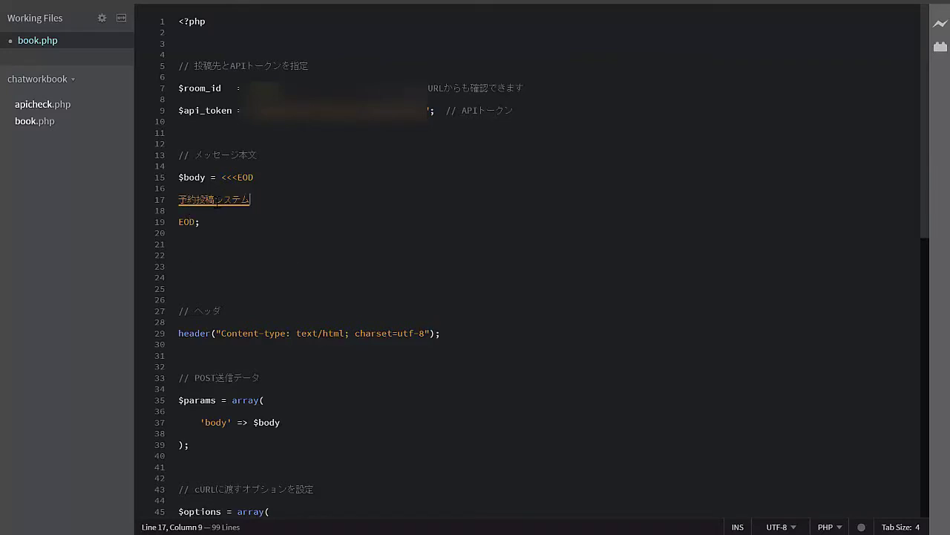
pyautogui.write('つくったよ')
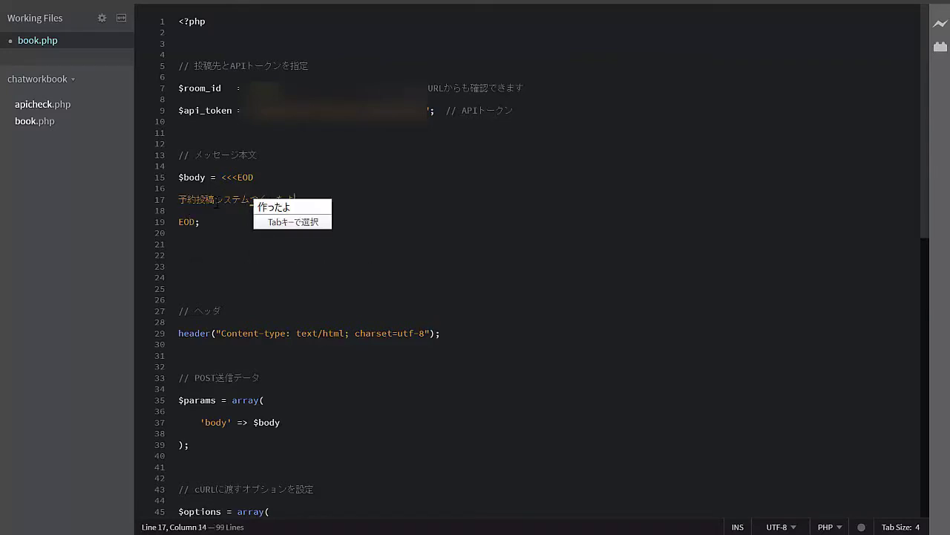
pyautogui.press('Tab')
pyautogui.write('！')
pyautogui.press('Return')
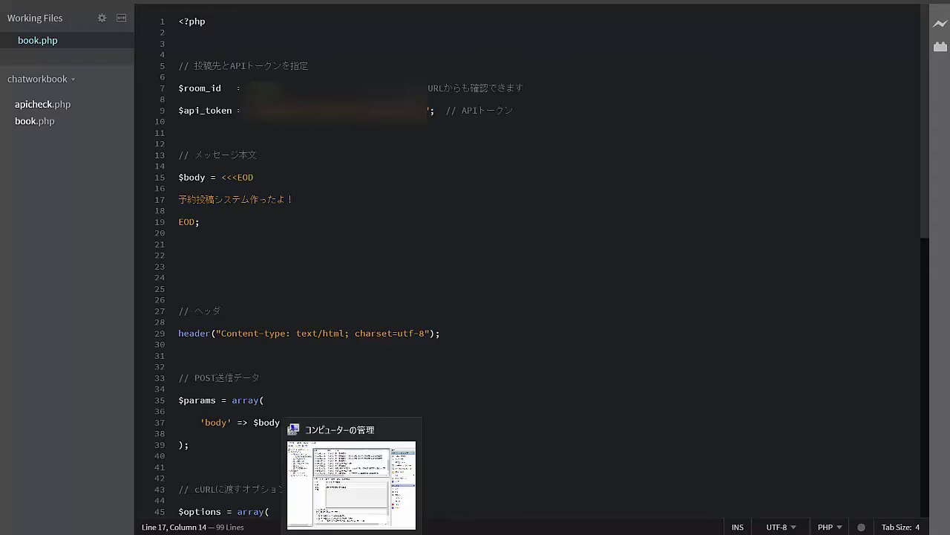
# Switch to Computer Management and open the trigger settings of the scheduled task チャットワーク予約投稿.
pyautogui.click(352, 534)
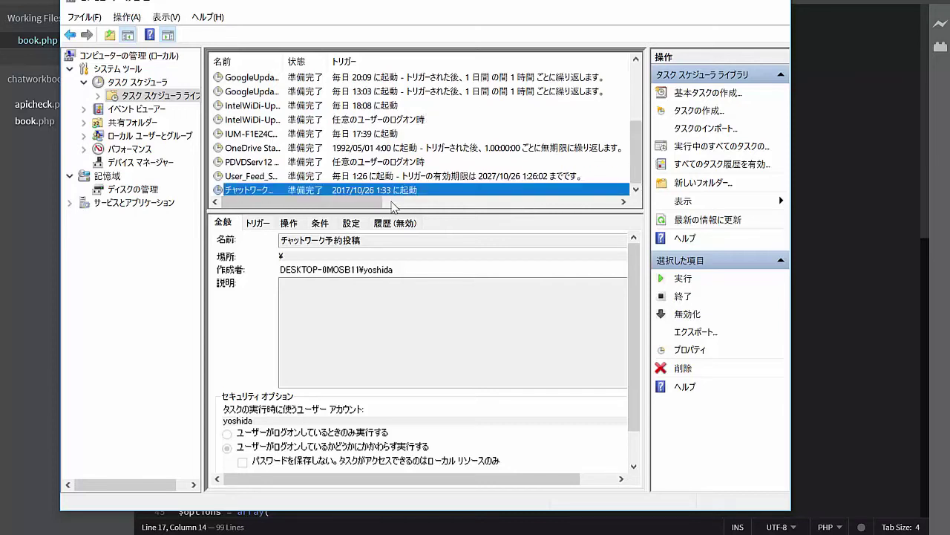
pyautogui.doubleClick(367, 191)
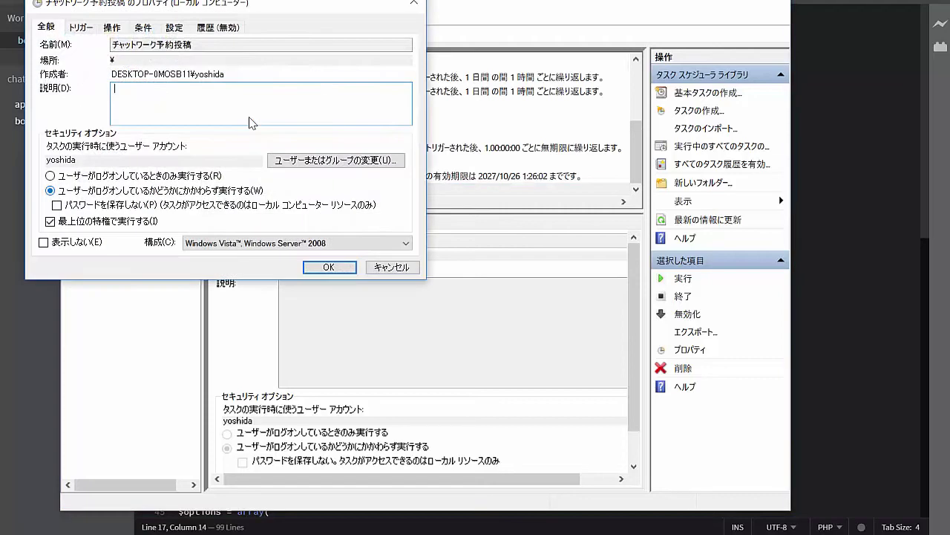
pyautogui.click(82, 27)
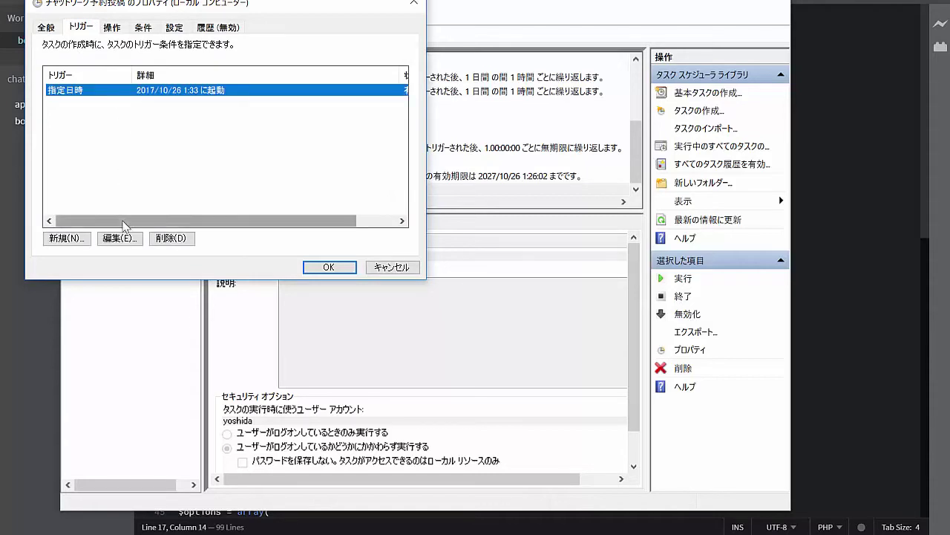
# Set the start time of the task's one-time trigger to 2:00:00, keeping the date 2017/10/26.
pyautogui.press('Return')
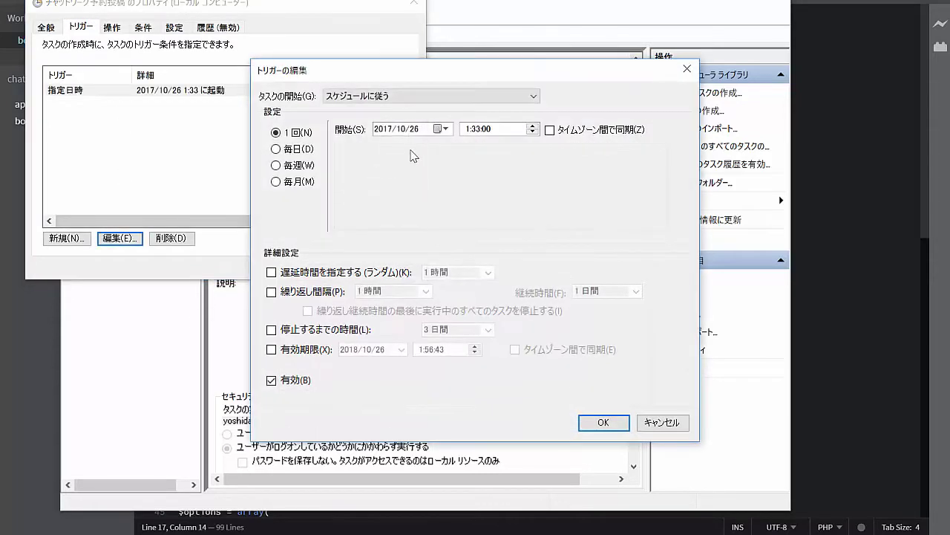
pyautogui.click(479, 131)
pyautogui.press('Right')
pyautogui.press('Up')
pyautogui.press('Up')
pyautogui.press('Up')
pyautogui.press('Up')
pyautogui.press('Up')
pyautogui.press('Up')
pyautogui.press('Up')
pyautogui.press('Up')
pyautogui.press('Up')
pyautogui.press('Up')
pyautogui.press('Up')
pyautogui.press('Up')
pyautogui.press('Up')
pyautogui.press('Up')
pyautogui.press('Up')
pyautogui.press('Up')
pyautogui.press('Up')
pyautogui.press('Up')
pyautogui.press('Up')
pyautogui.press('Up')
pyautogui.press('Up')
pyautogui.press('Up')
pyautogui.press('Up')
pyautogui.press('Up')
pyautogui.press('Up')
pyautogui.press('Up')
pyautogui.press('Up')
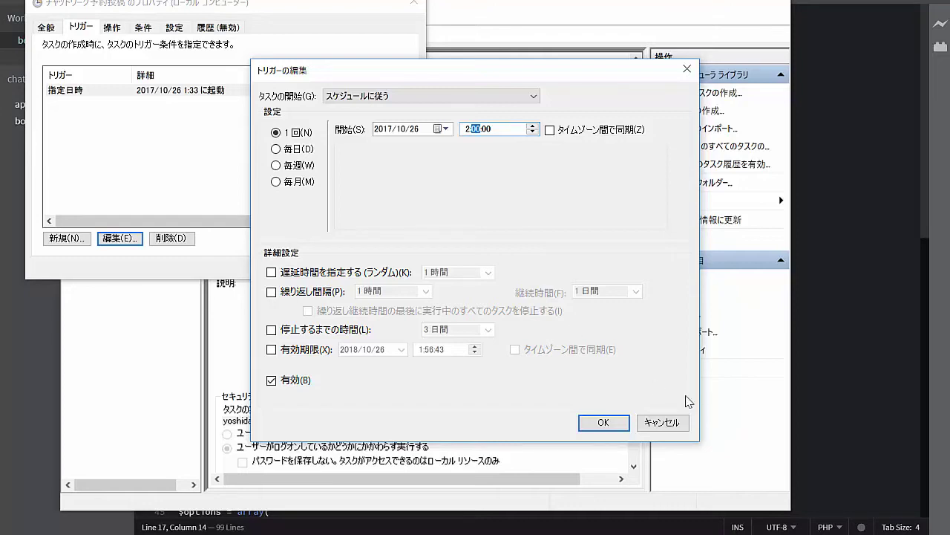
pyautogui.click(604, 421)
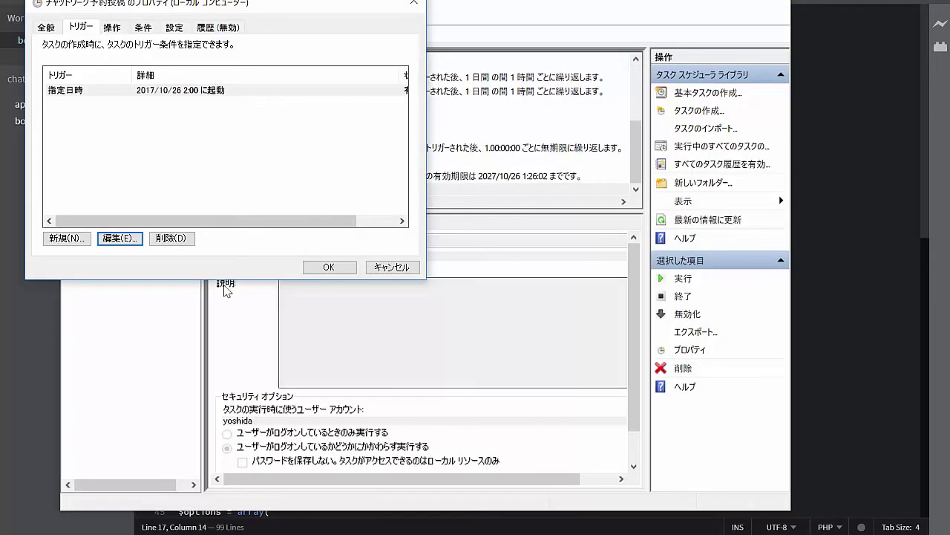
# Review the task's actions, triggers and conditions, ending on its list of actions.
pyautogui.click(118, 30)
pyautogui.click(138, 30)
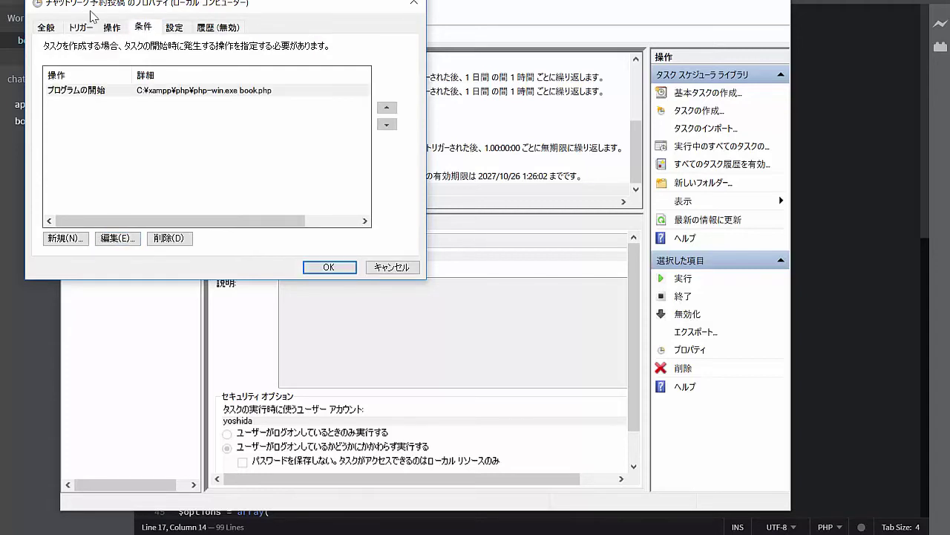
pyautogui.click(112, 30)
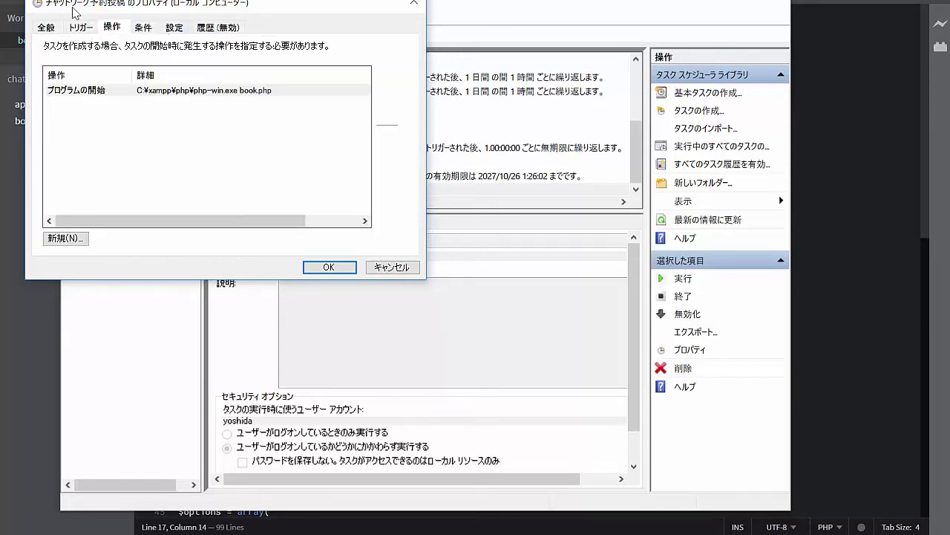
pyautogui.click(86, 29)
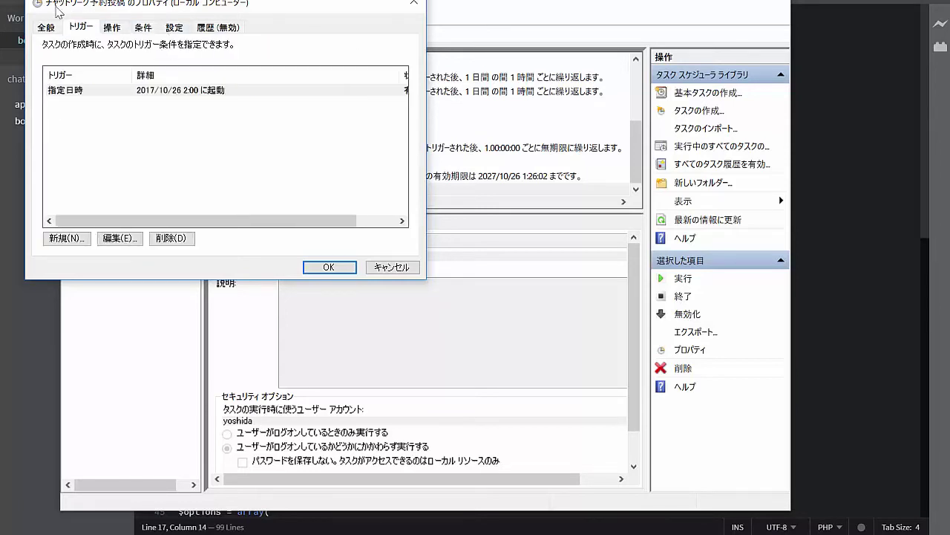
pyautogui.click(174, 28)
pyautogui.hotkey('ctrl', 'shift', 'Tab')
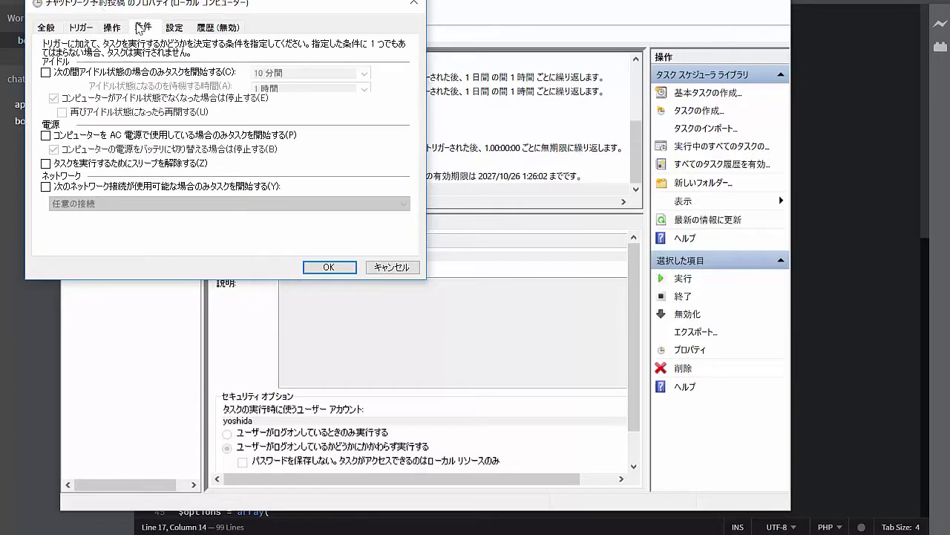
pyautogui.hotkey('ctrl', 'shift', 'Tab')
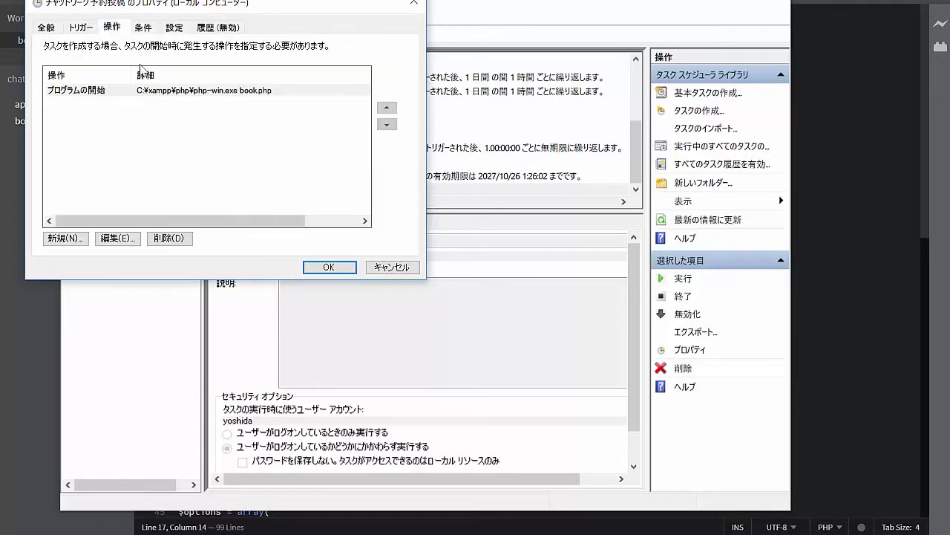
# Open the task's program-start action for editing and examine its program/script path.
pyautogui.click(154, 91)
pyautogui.click(117, 238)
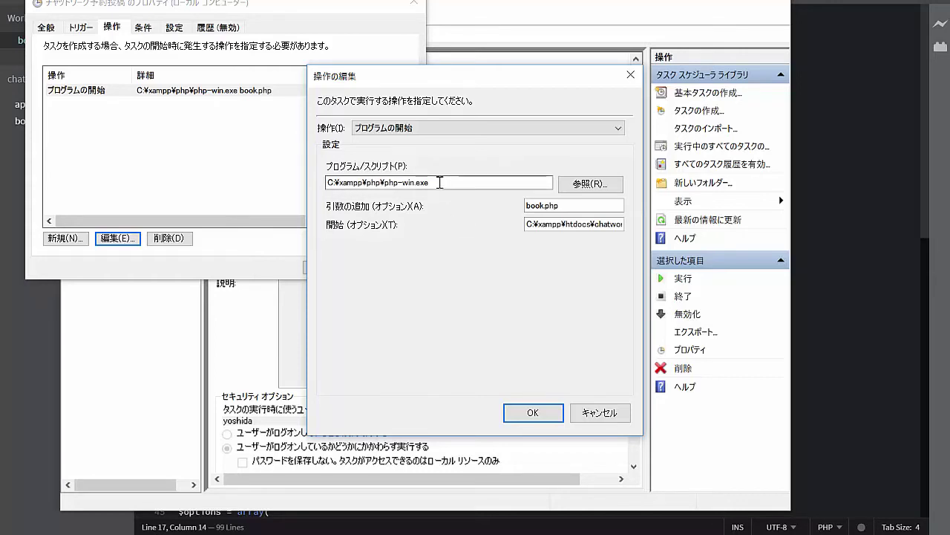
pyautogui.moveTo(441, 182); pyautogui.dragTo(328, 182)
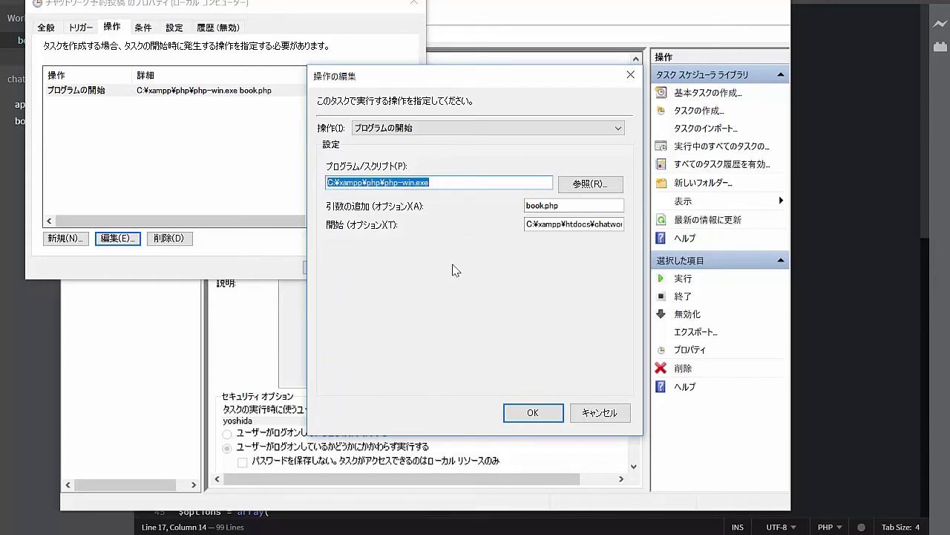
pyautogui.click(448, 183)
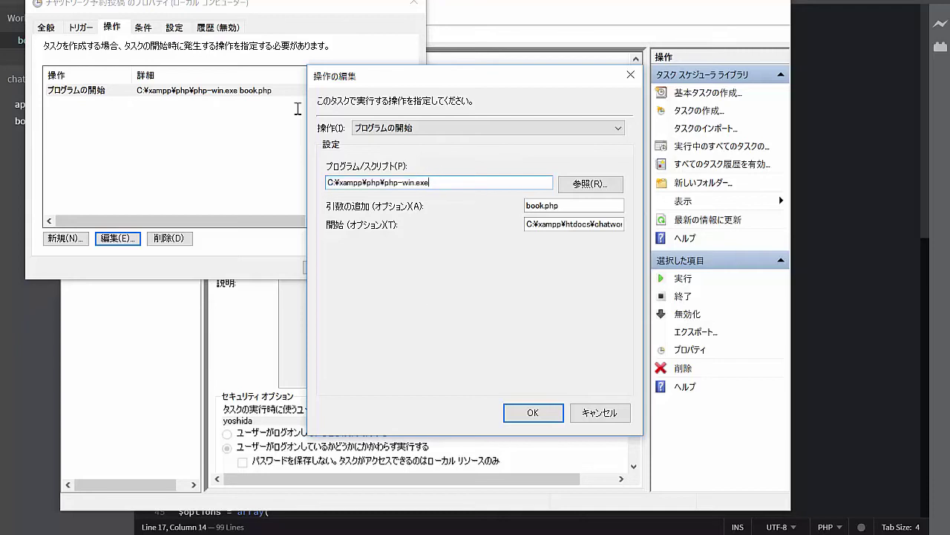
# Check the php folder's full path and the php-win.exe file in File Explorer, and return to the action settings.
pyautogui.click(279, 533)
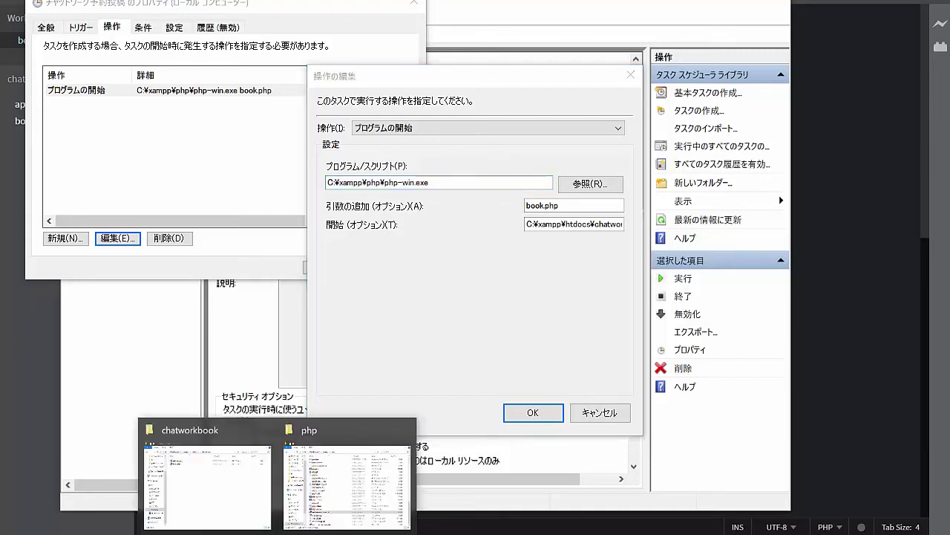
pyautogui.click(338, 494)
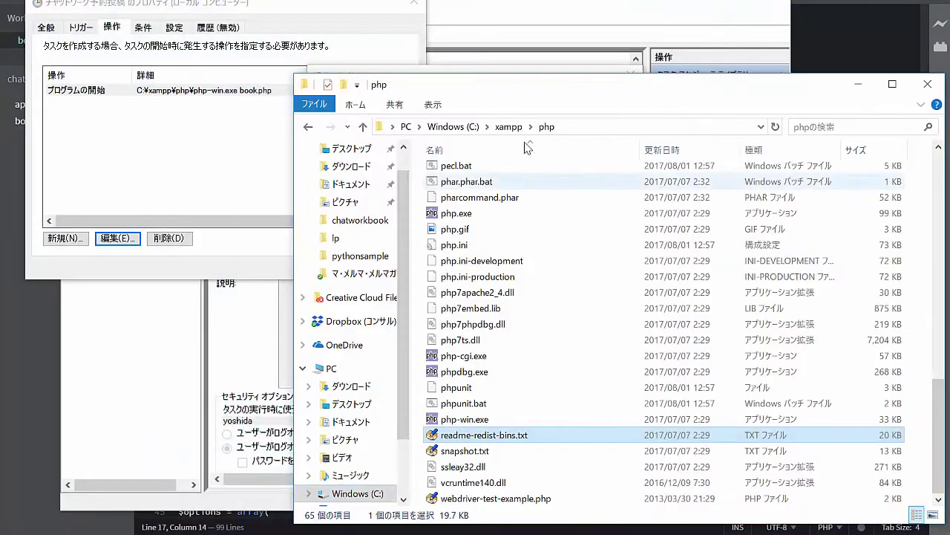
pyautogui.click(564, 126)
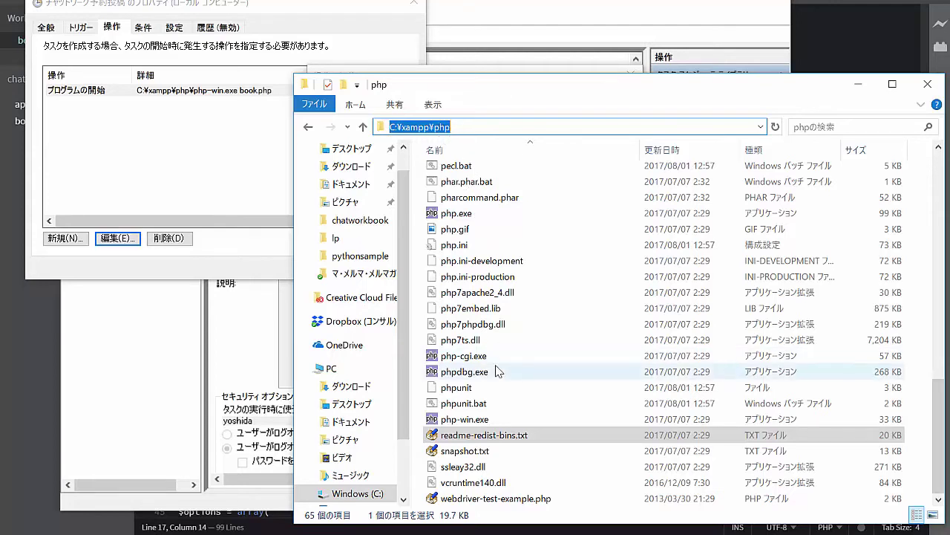
pyautogui.click(499, 420)
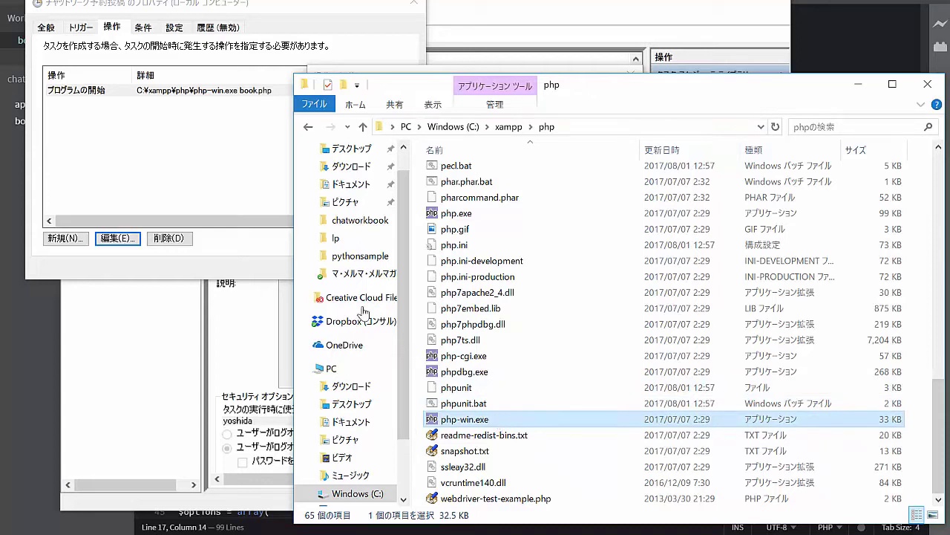
pyautogui.click(423, 70)
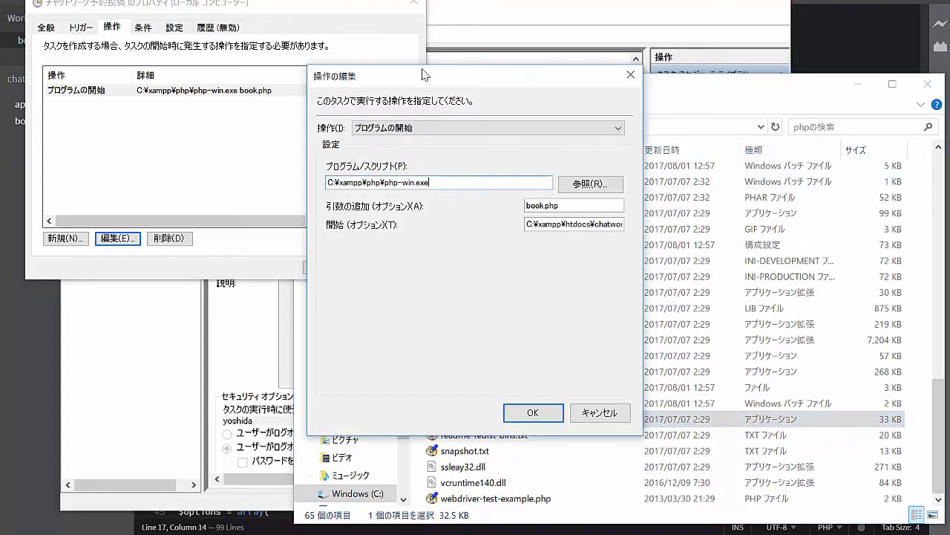
# Compare the action's argument book.php with the file in the chatworkbook folder, and return to the action settings.
pyautogui.click(439, 183)
pyautogui.moveTo(527, 205); pyautogui.dragTo(573, 206)
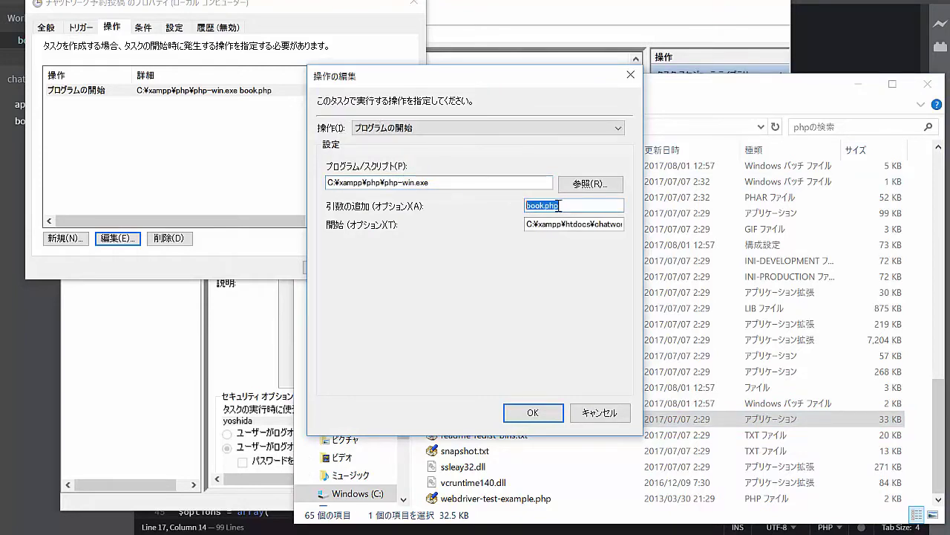
pyautogui.press('End')
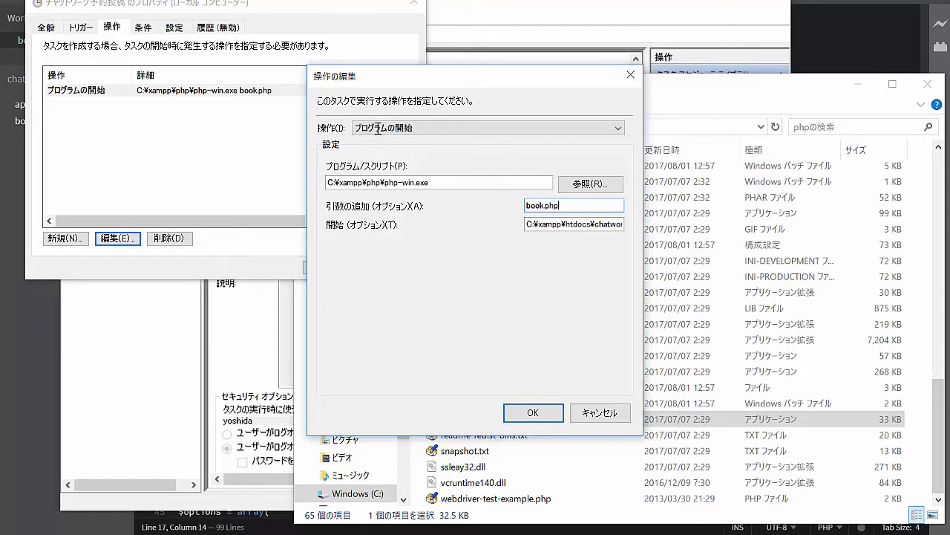
pyautogui.click(327, 531)
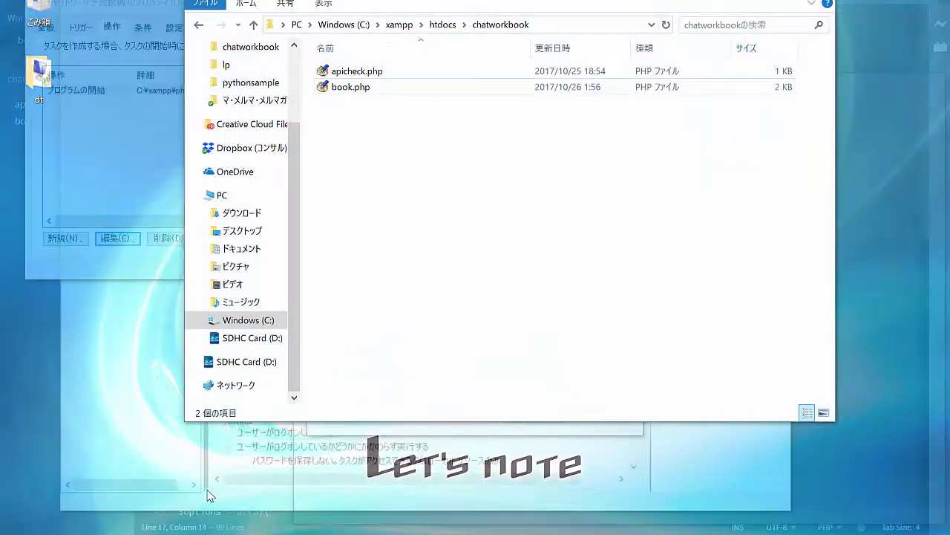
pyautogui.click(208, 487)
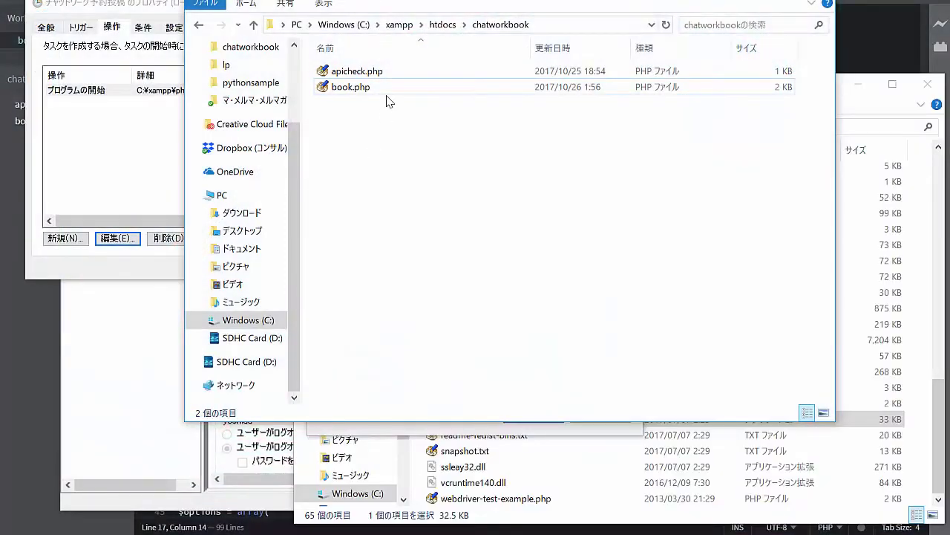
pyautogui.click(388, 95)
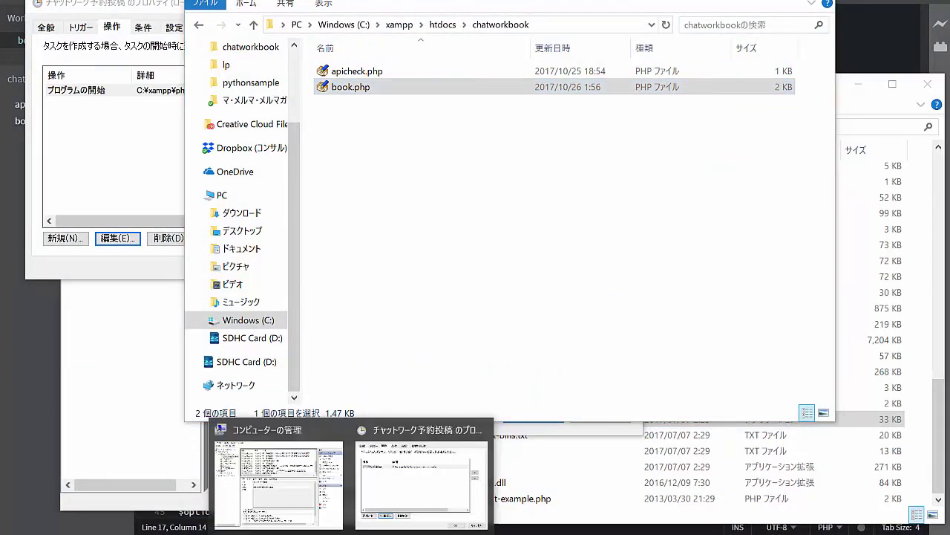
pyautogui.click(422, 482)
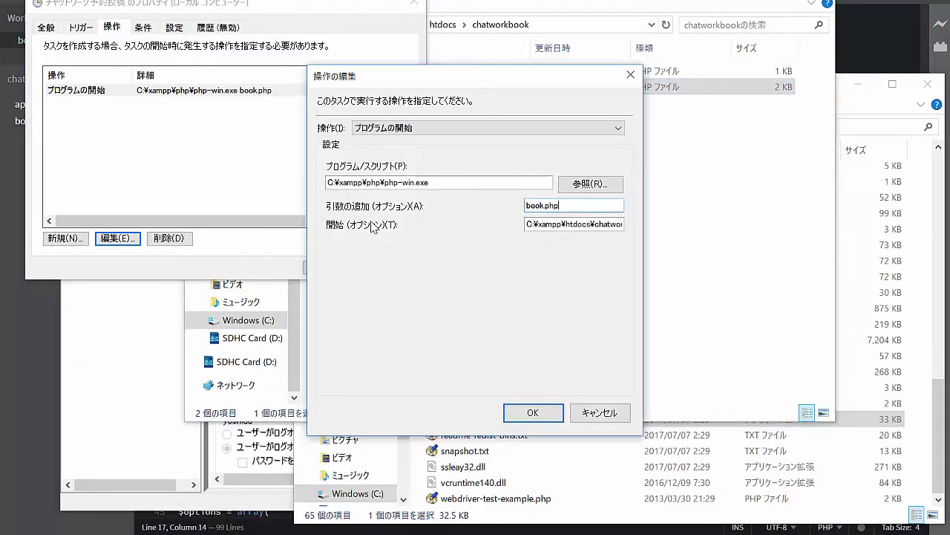
# Examine the full path of the chatworkbook folder in File Explorer for the action's start-in location.
pyautogui.click(542, 4)
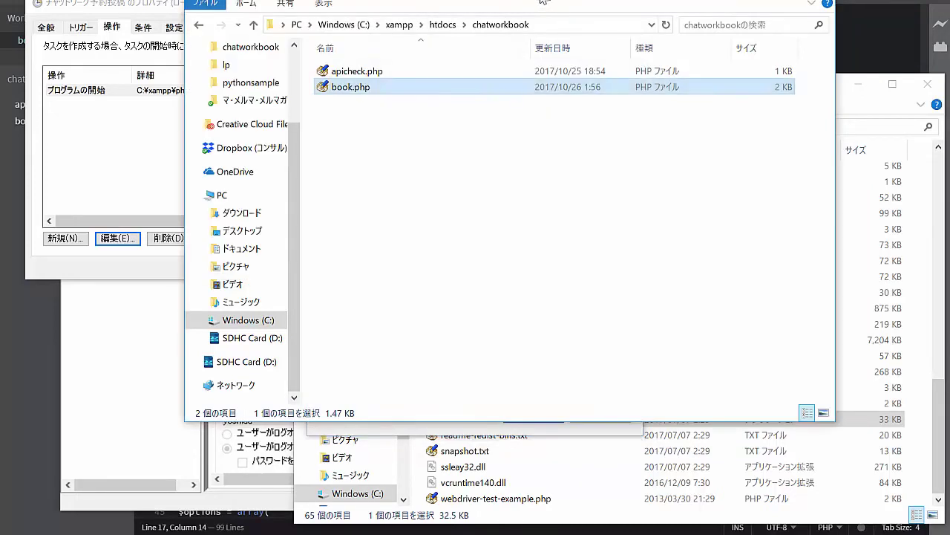
pyautogui.click(509, 26)
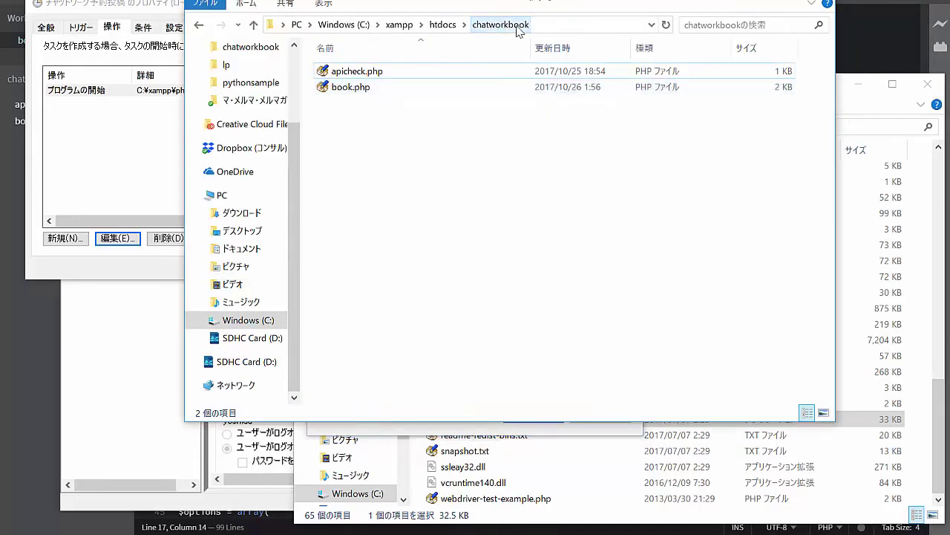
pyautogui.click(550, 26)
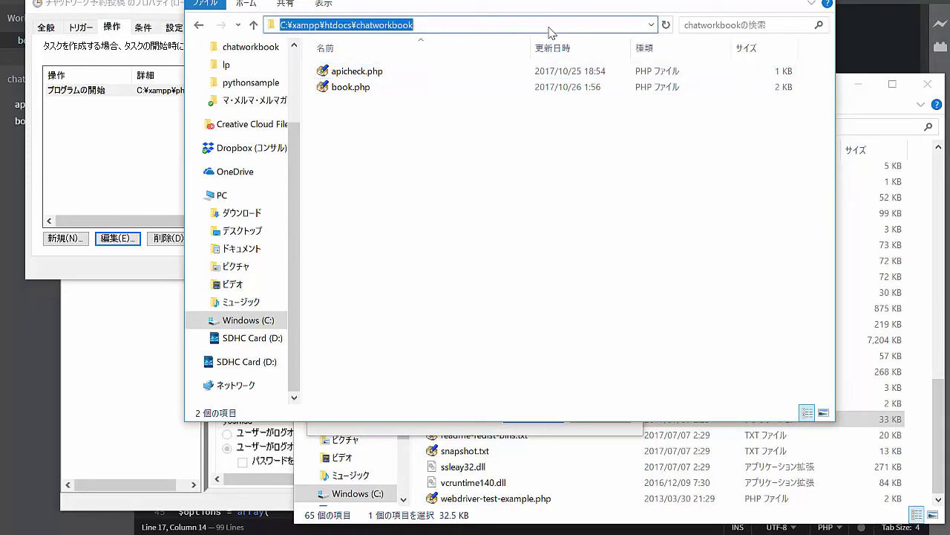
pyautogui.click(440, 25)
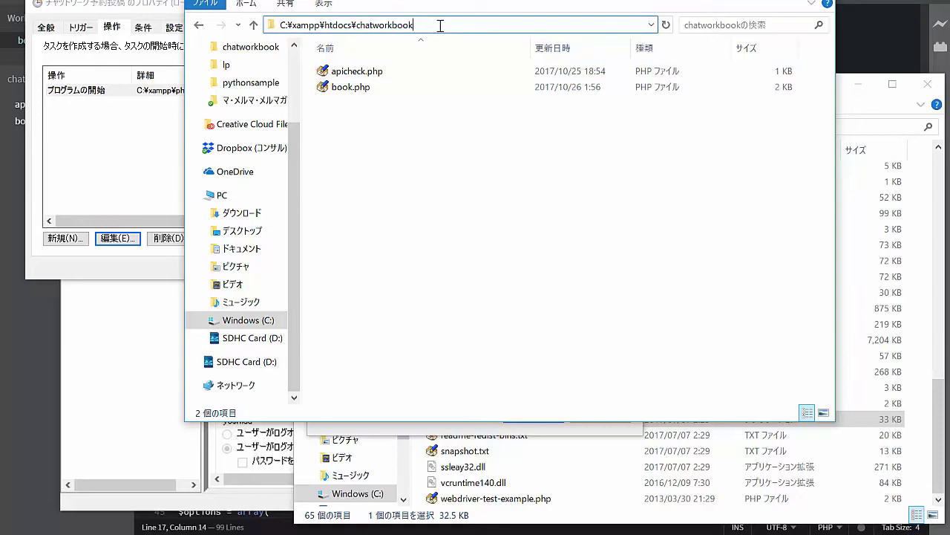
pyautogui.write('\\')
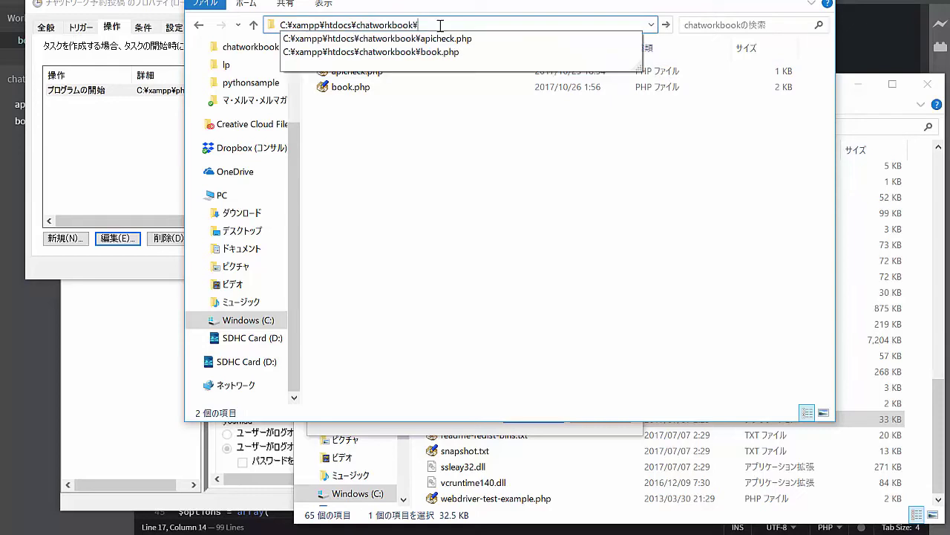
pyautogui.press('BackSpace')
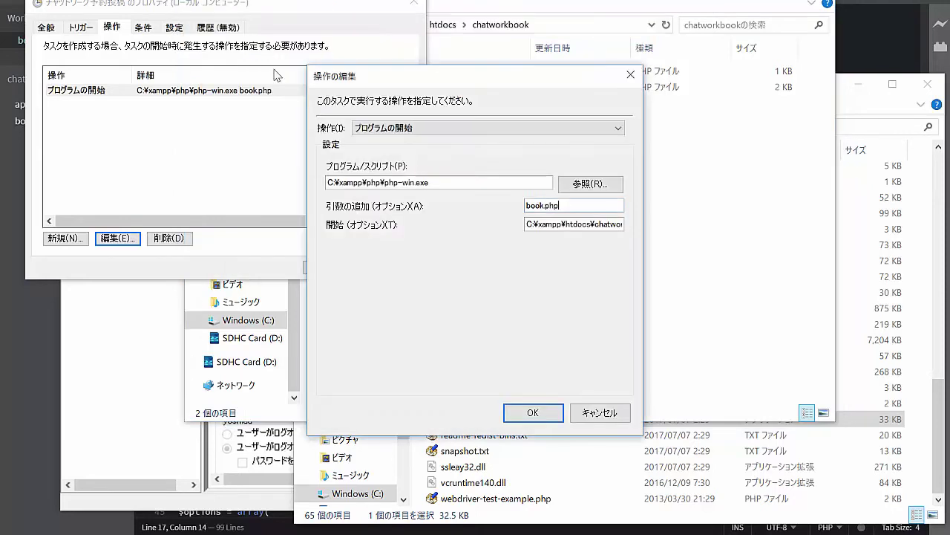
# Examine the end of the action's start-in path for the chatworkbook folder, highlighting its trailing ¥ separator.
pyautogui.click(169, 7)
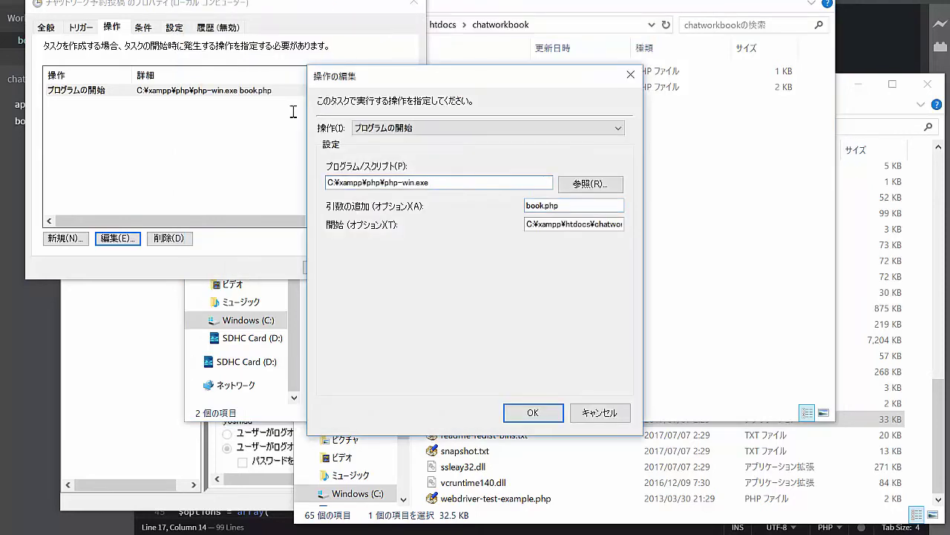
pyautogui.click(554, 224)
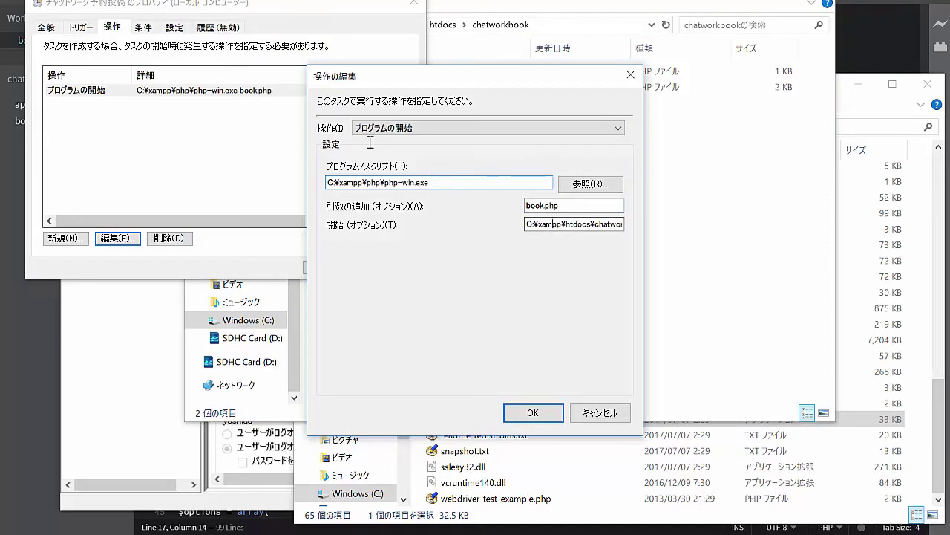
pyautogui.moveTo(568, 230); pyautogui.dragTo(666, 222)
pyautogui.click(620, 227)
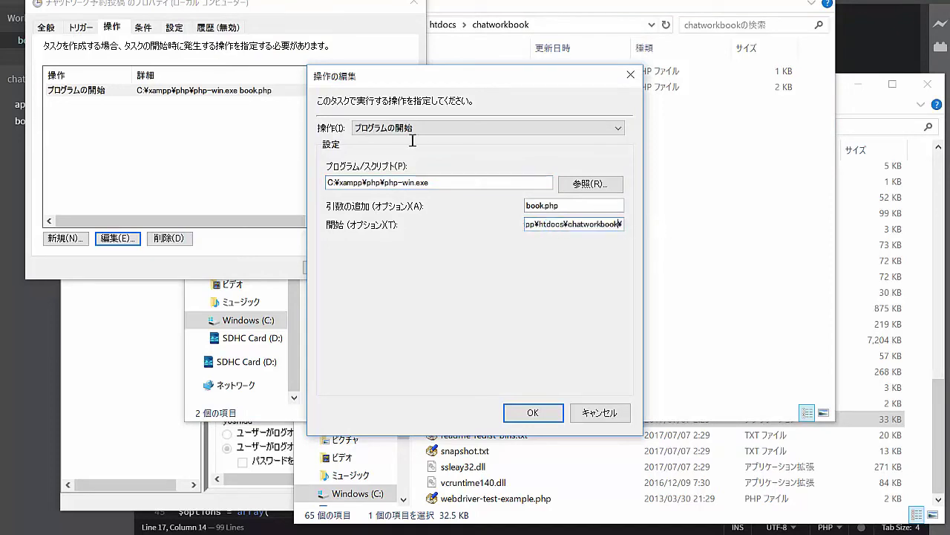
pyautogui.hotkey('shift', 'Left')
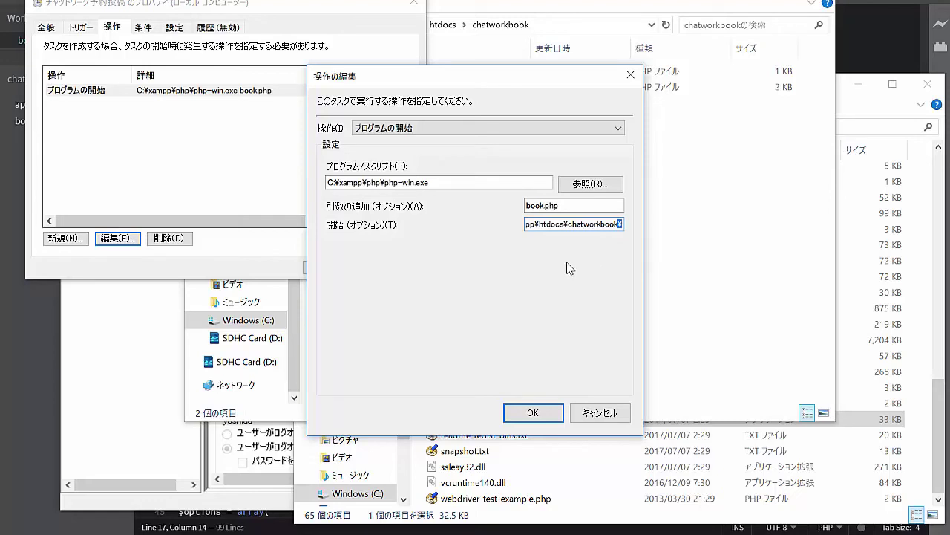
# Accept the action settings and save the task's properties, authorizing them with the account password.
pyautogui.click(533, 412)
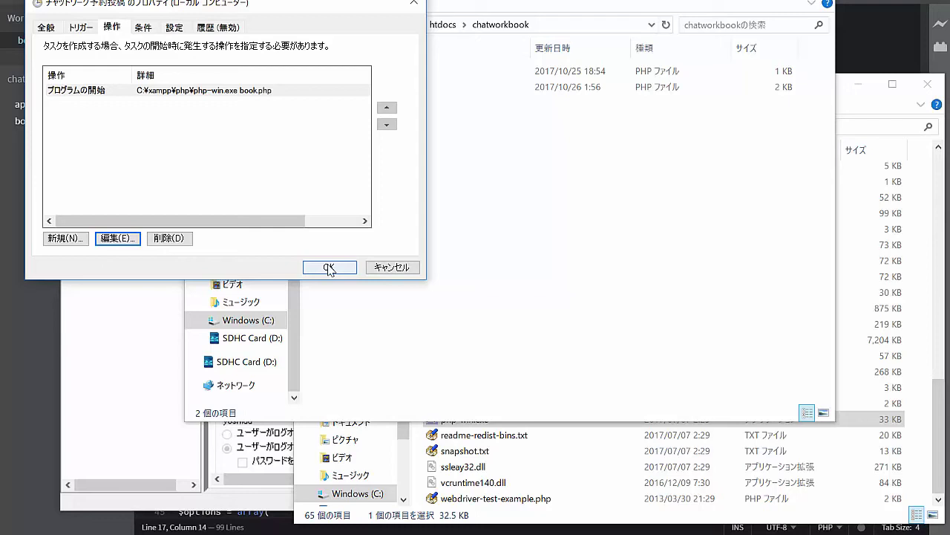
pyautogui.click(329, 268)
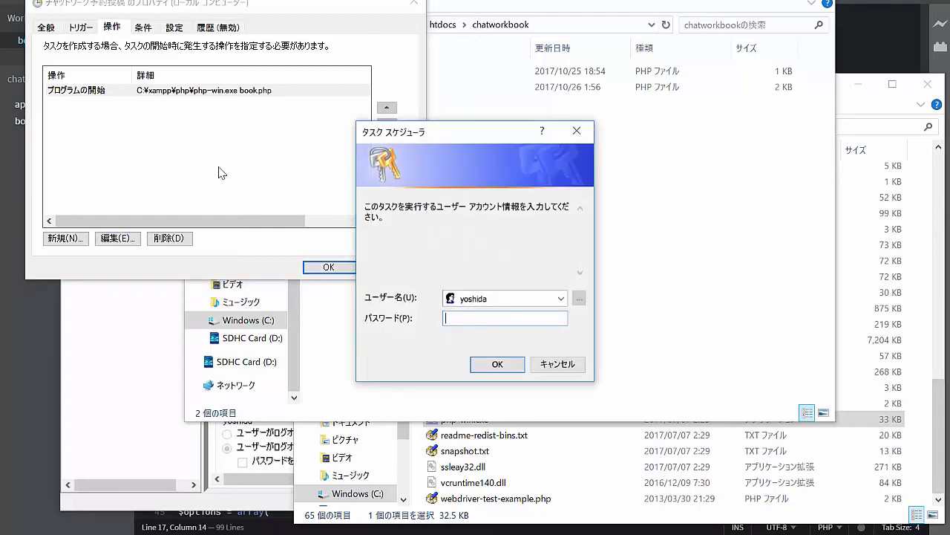
pyautogui.write('••••••••••')
pyautogui.press('Return')
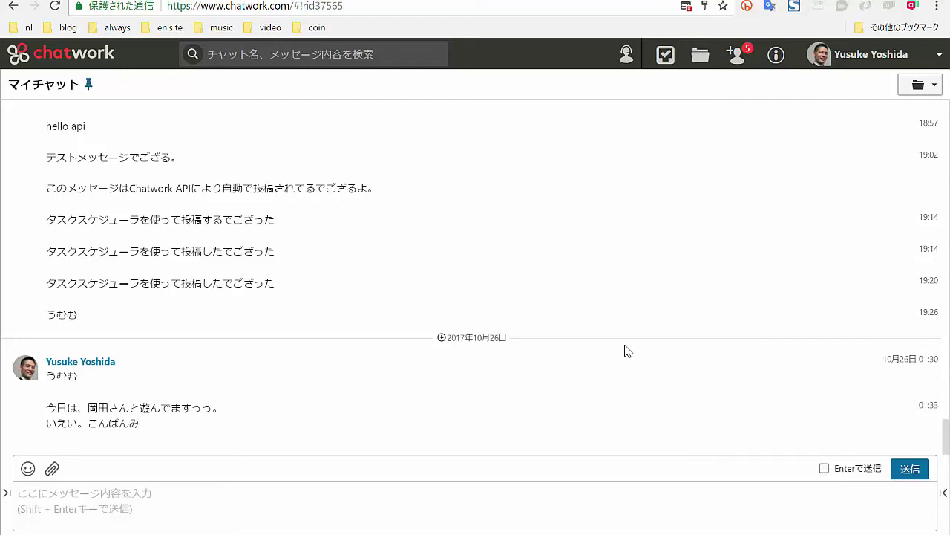
# Display the system clock and calendar over the Chatwork chat to check the current time.
pyautogui.press('super+alt+d')
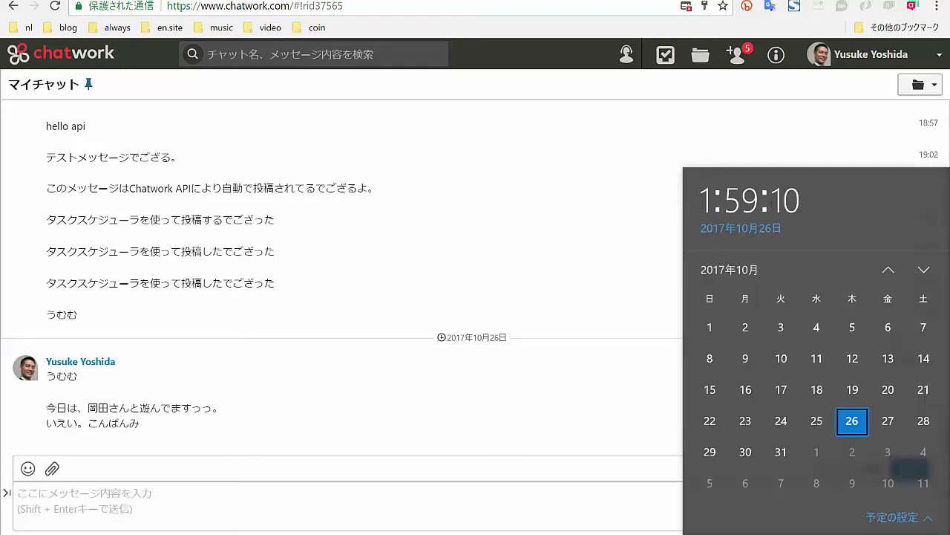